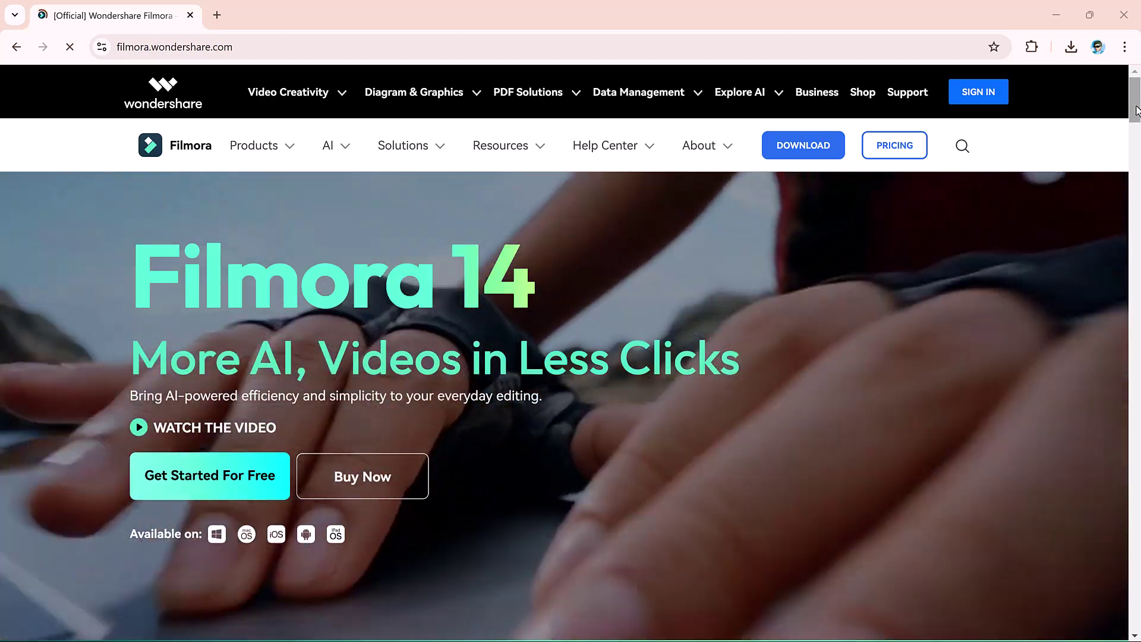
# - Scroll down the Filmora website in Chrome before switching to the Filmora app
pyautogui.moveTo(1136, 110); pyautogui.dragTo(1138, 495)
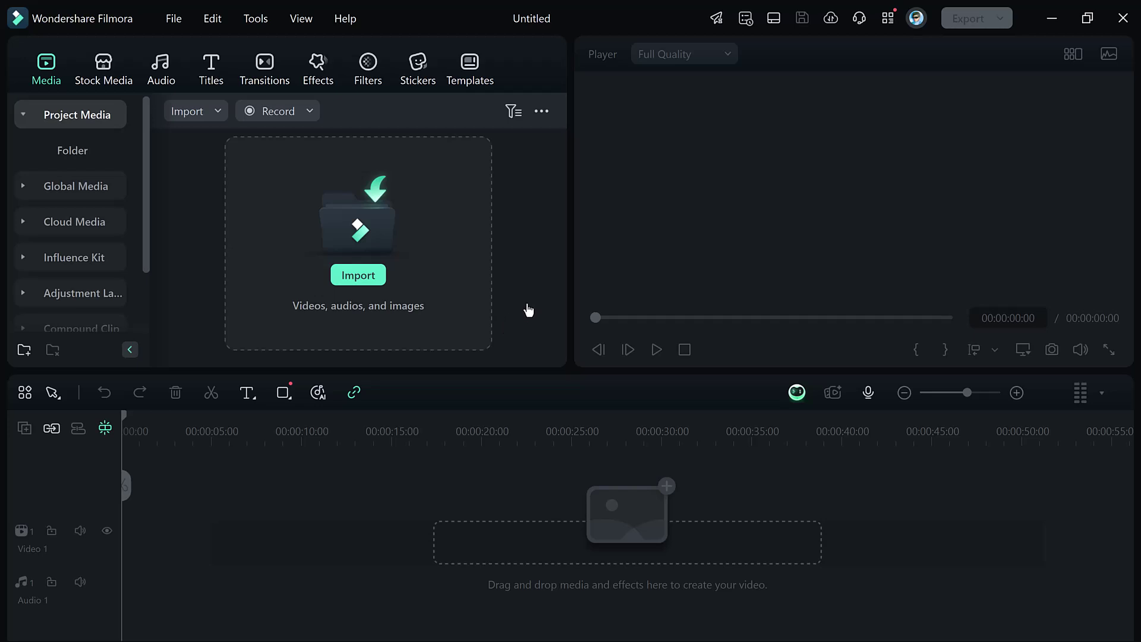
# - Import the 'Untitled design' green-screen clip onto the timeline at 1280 x 720 30fps and preview it
pyautogui.click(359, 278)
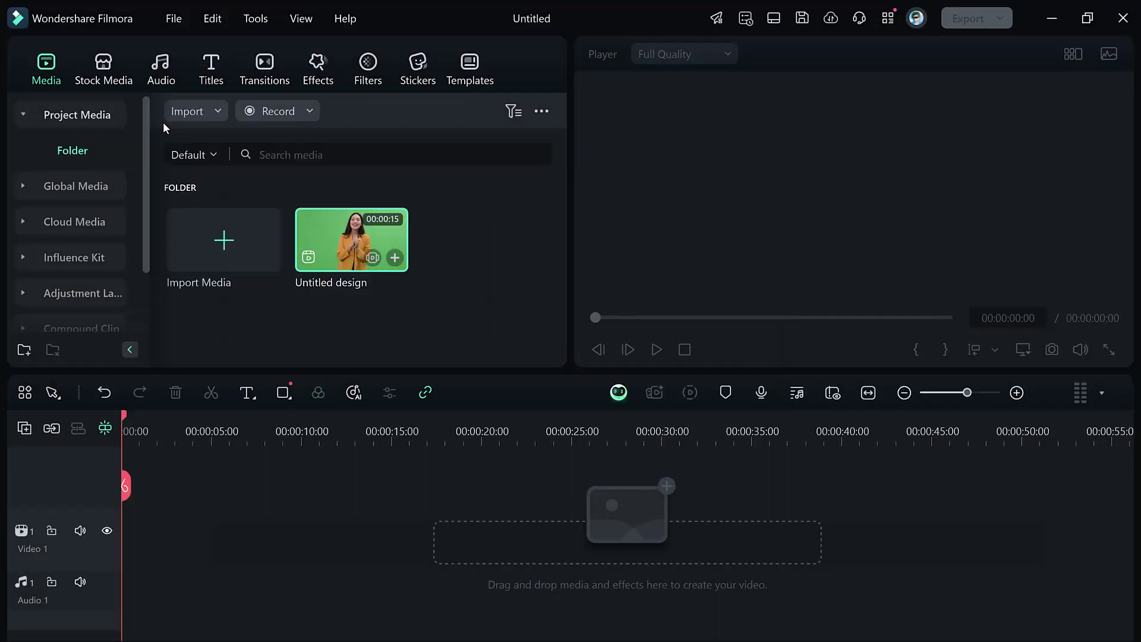
pyautogui.click(395, 258)
pyautogui.click(429, 355)
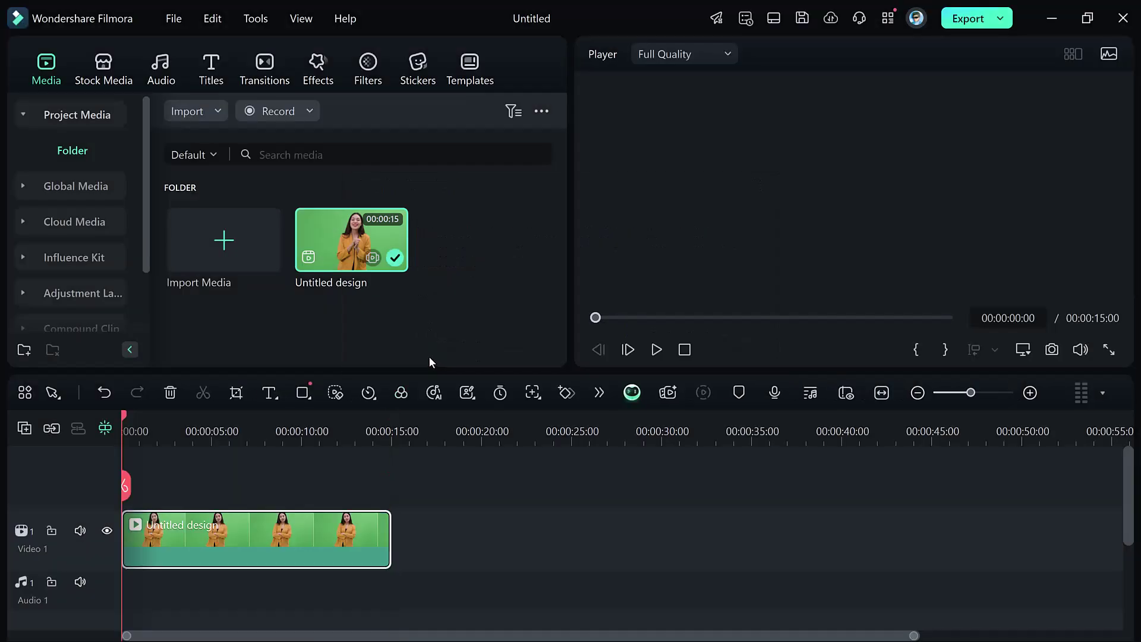
pyautogui.click(657, 351)
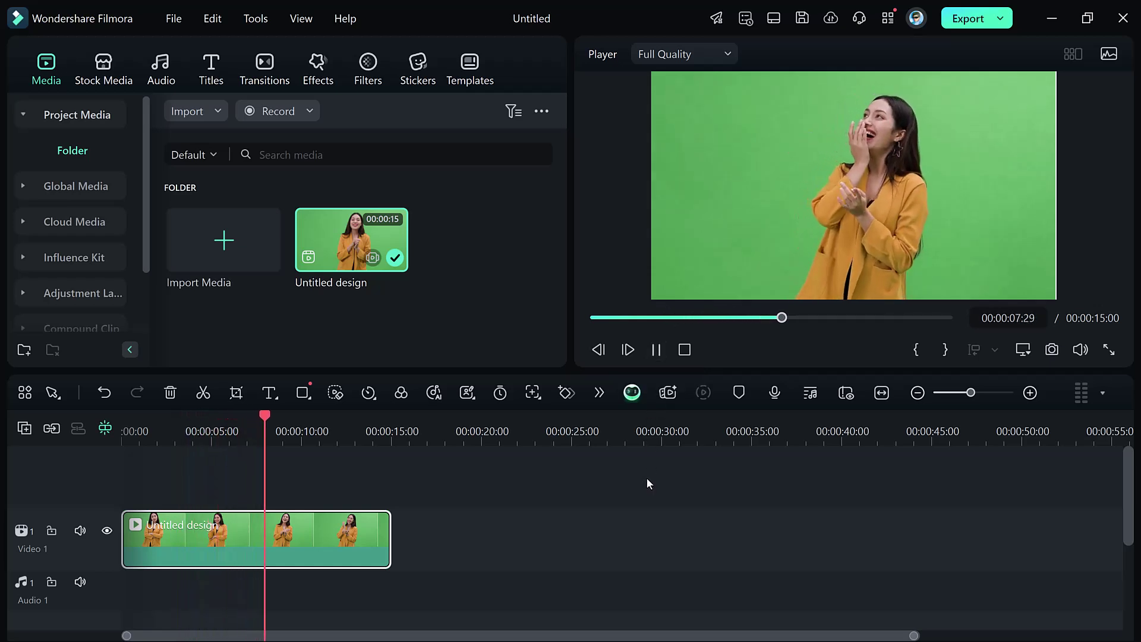
pyautogui.click(655, 350)
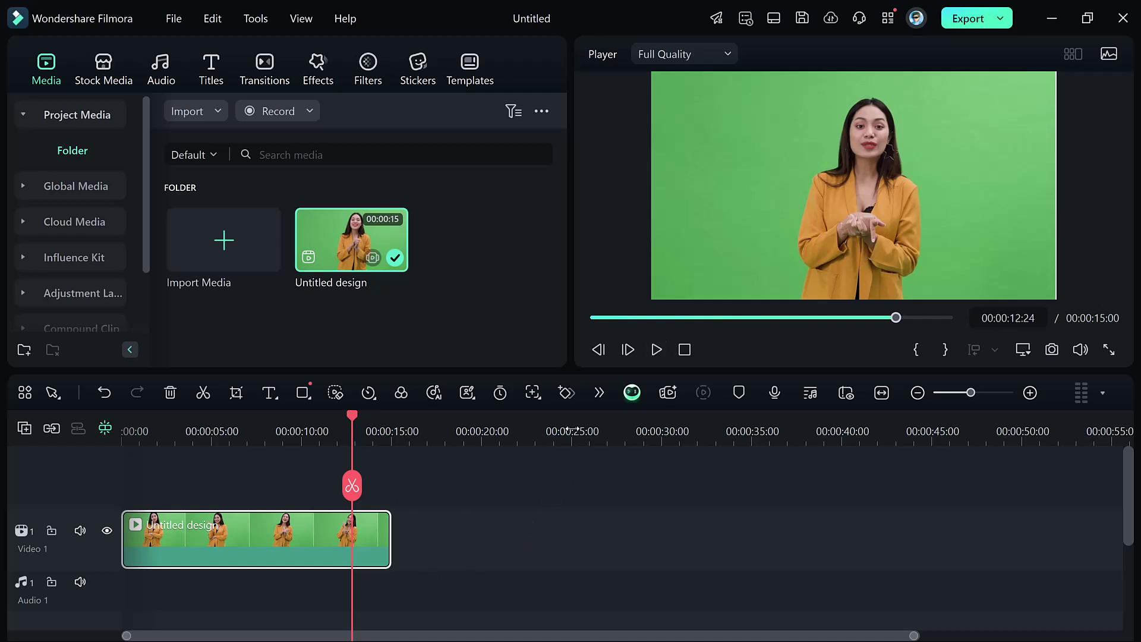
# - Enable Chroma Key on the presenter clip (Offset 20, Tolerance 51) and play back the keyed result
pyautogui.doubleClick(315, 541)
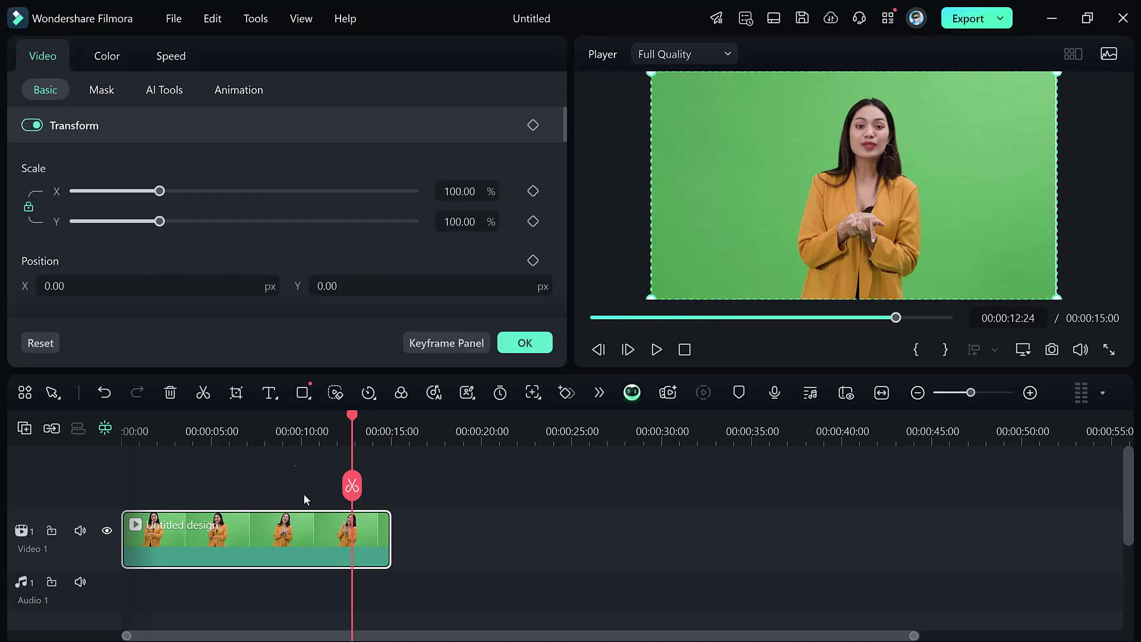
pyautogui.click(162, 95)
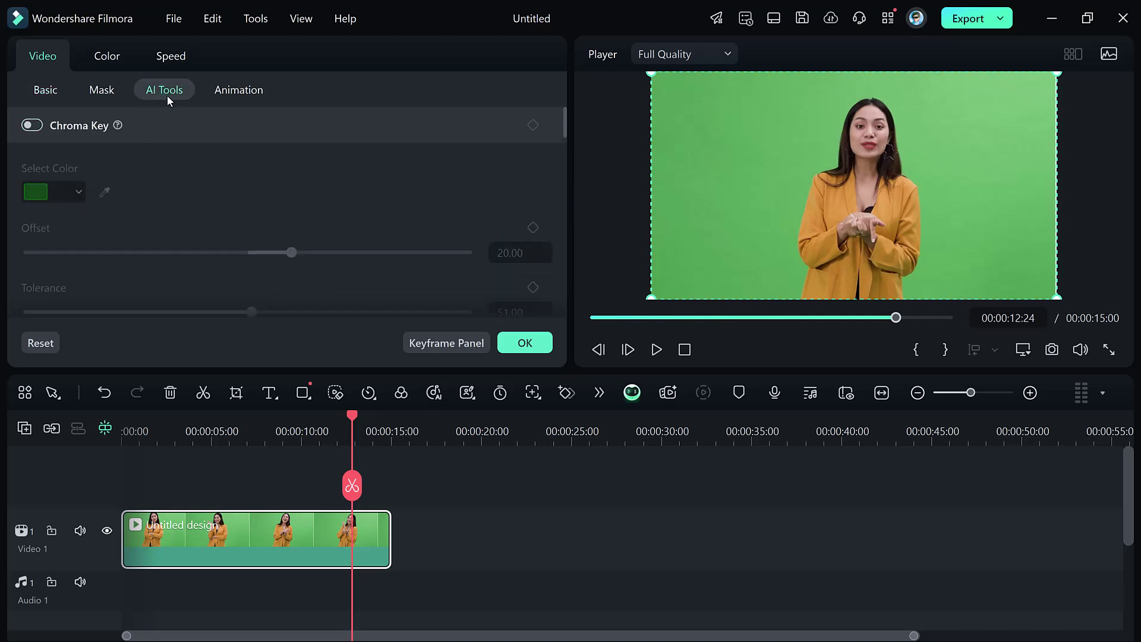
pyautogui.click(32, 125)
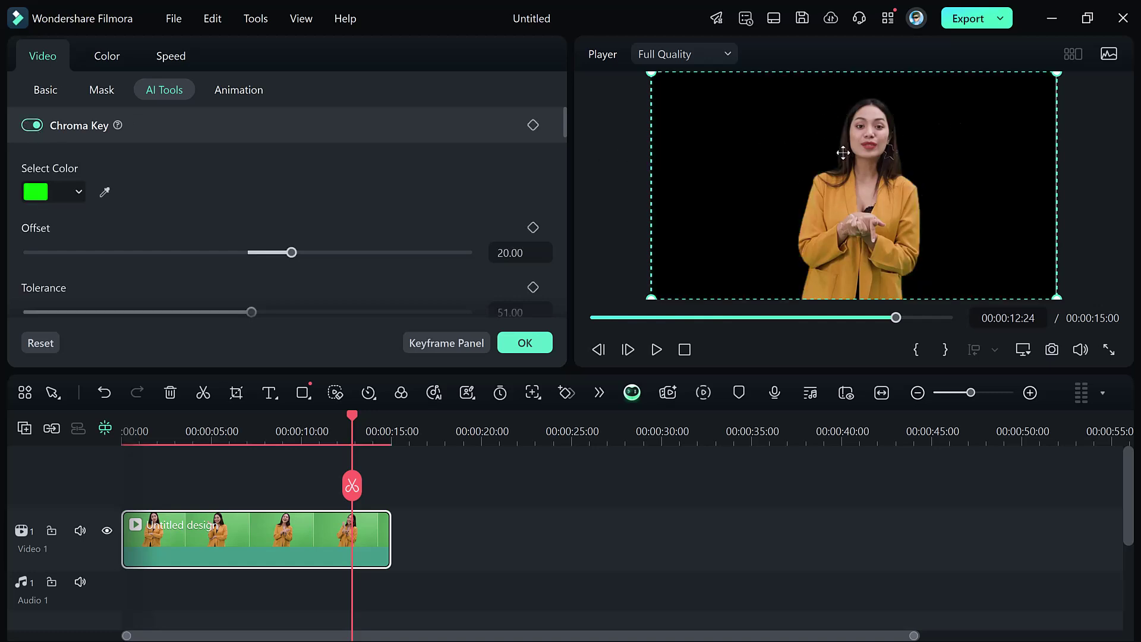
pyautogui.click(656, 354)
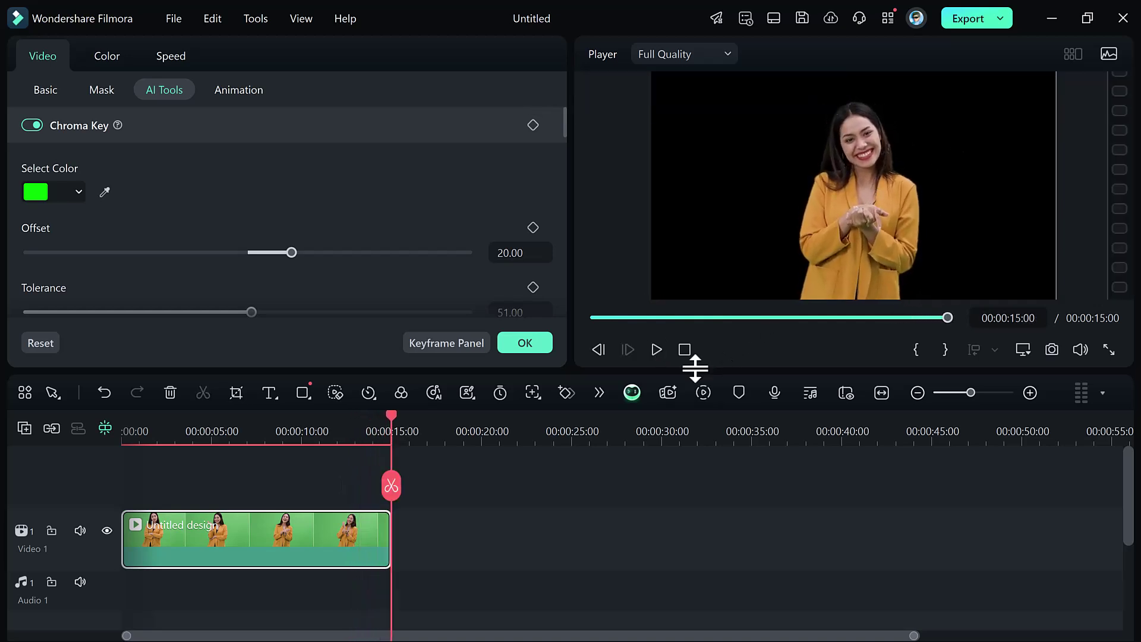
pyautogui.click(653, 351)
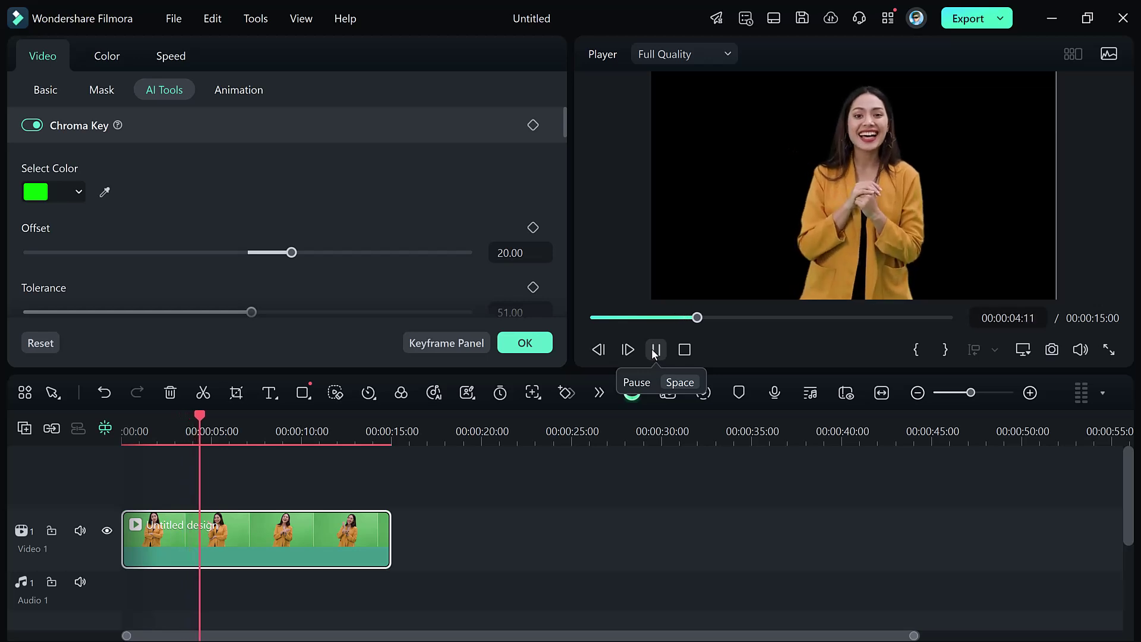
pyautogui.click(654, 350)
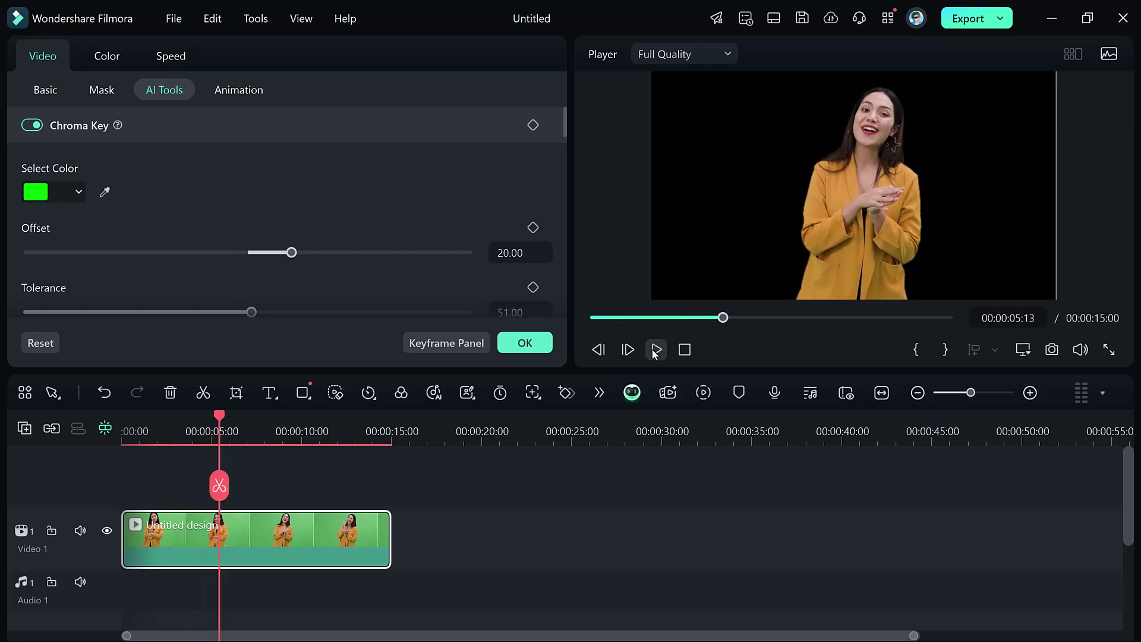
pyautogui.scroll(-1, 306, 240)
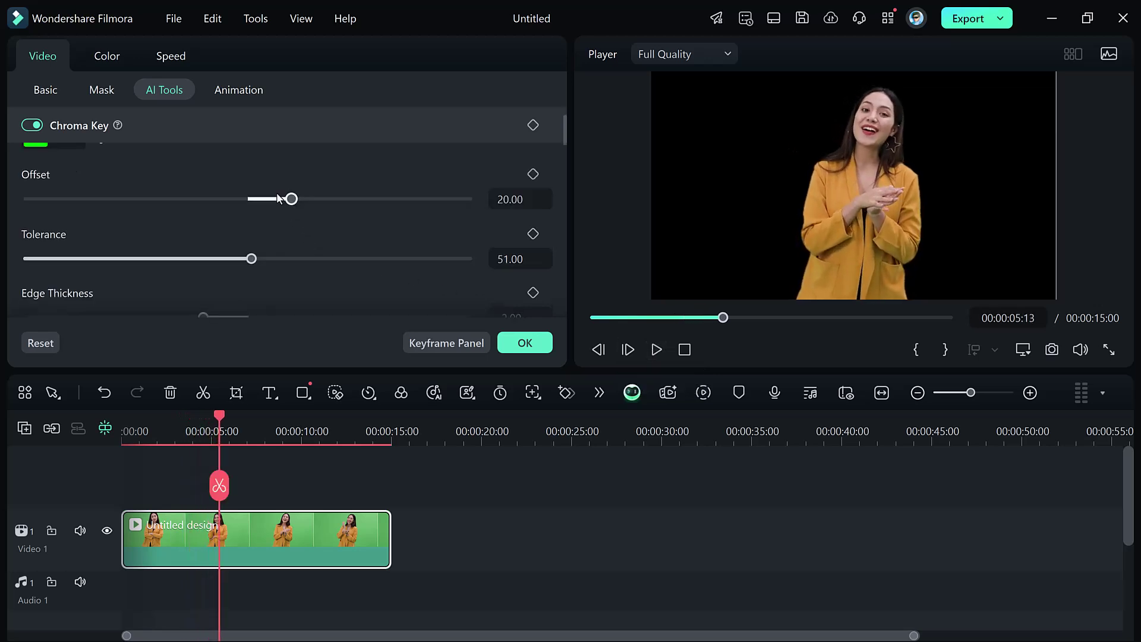
# - Set Chroma Key Offset to 17, Tolerance to 52 and Edge Thickness to 3, then deselect the clip
pyautogui.moveTo(279, 198); pyautogui.dragTo(284, 201)
pyautogui.moveTo(252, 258)
pyautogui.mouseDown()
pyautogui.moveTo(118, 260)
pyautogui.moveTo(256, 258)
pyautogui.mouseUp()
pyautogui.scroll(-1, 259, 255)
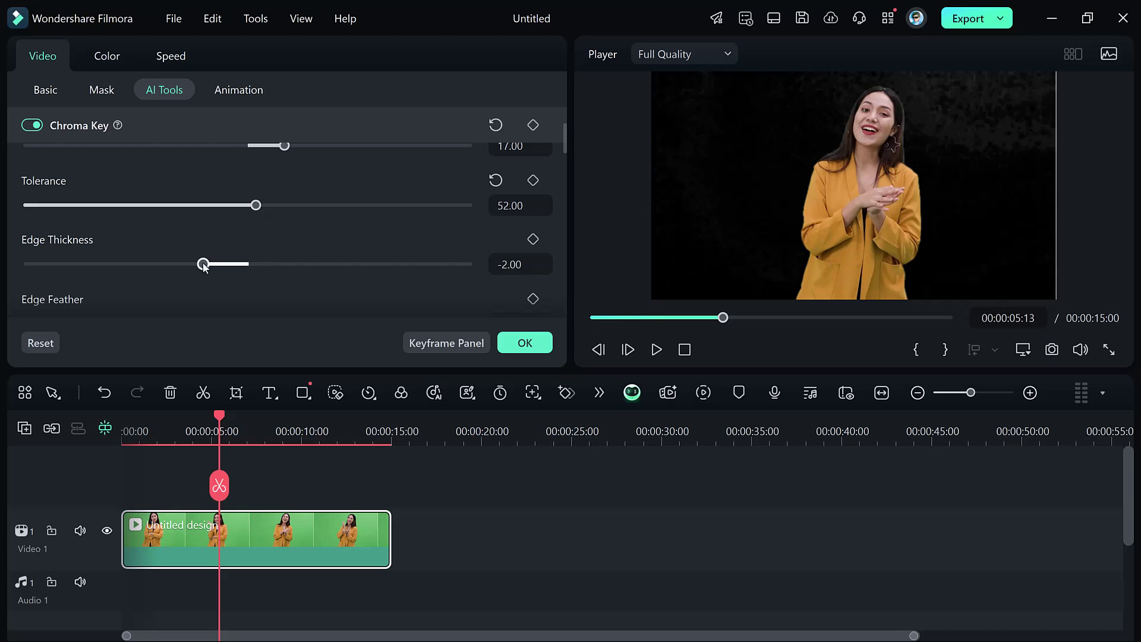
pyautogui.moveTo(203, 263); pyautogui.dragTo(333, 275)
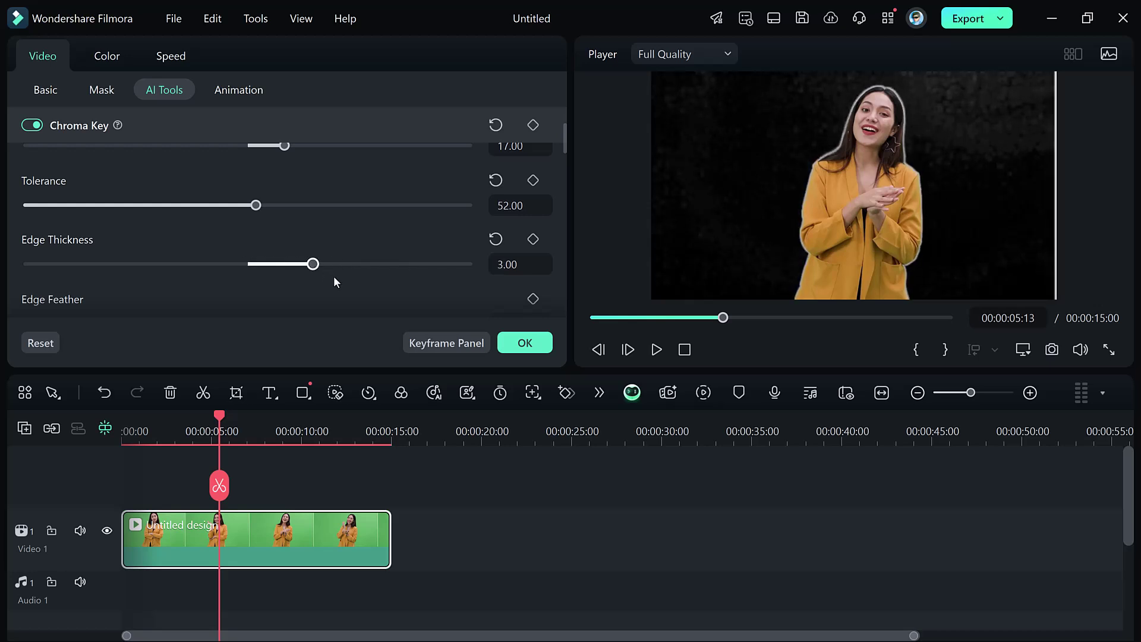
pyautogui.scroll(-1, 336, 276)
pyautogui.scroll(-1, 337, 272)
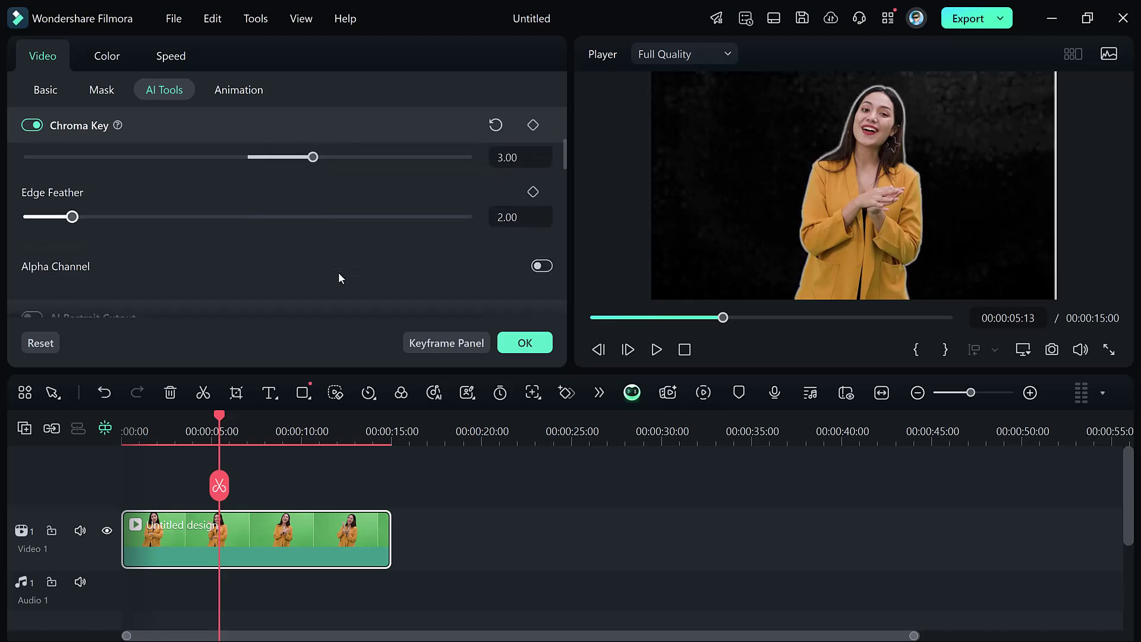
pyautogui.scroll(-1, 339, 273)
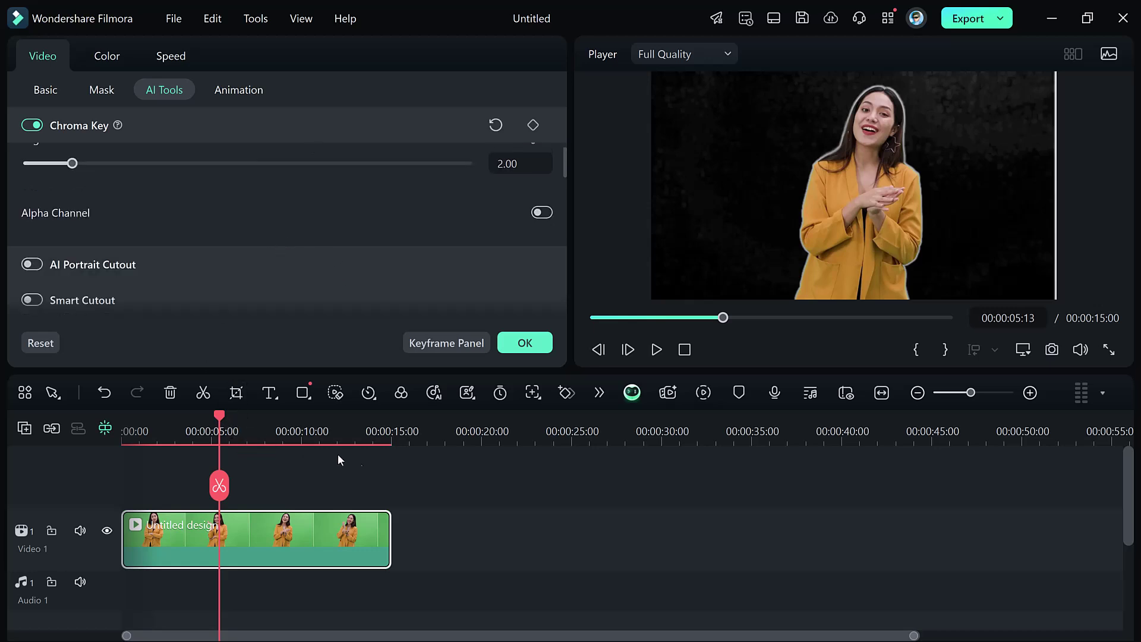
pyautogui.click(407, 468)
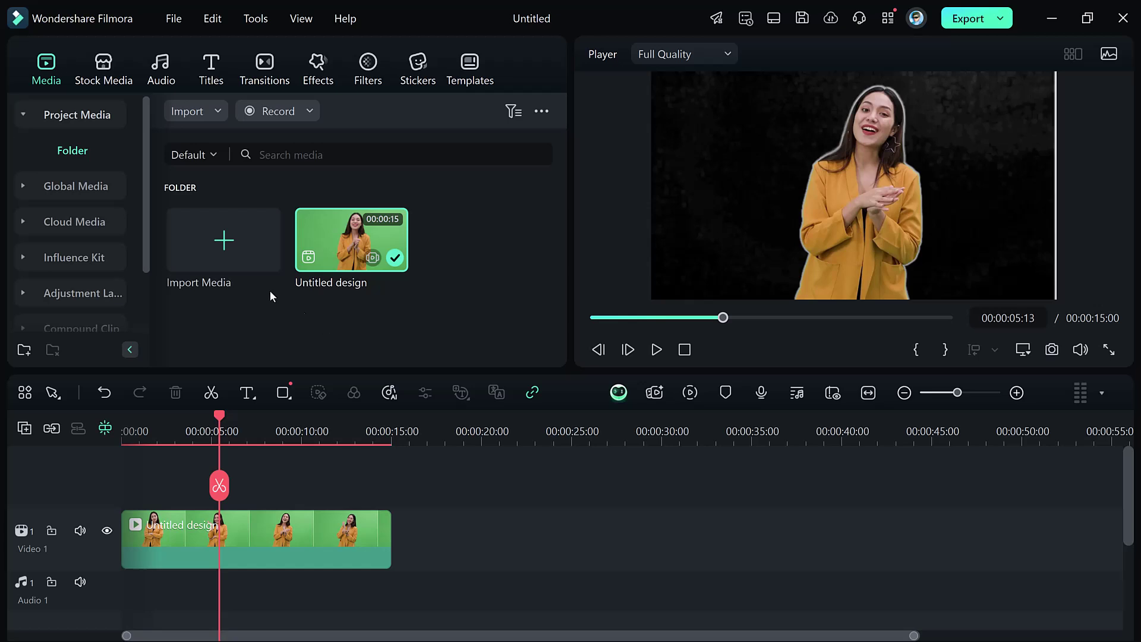
# - Find the neon grid 'Back BG Media 01' background in the stock media library
pyautogui.click(108, 71)
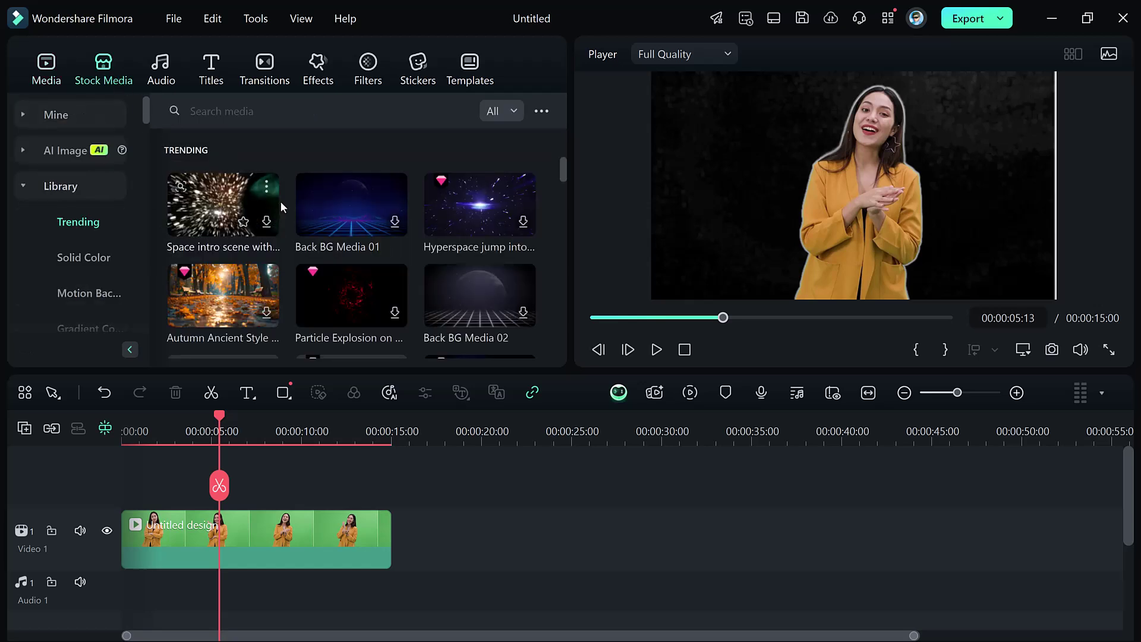
pyautogui.moveTo(334, 228)
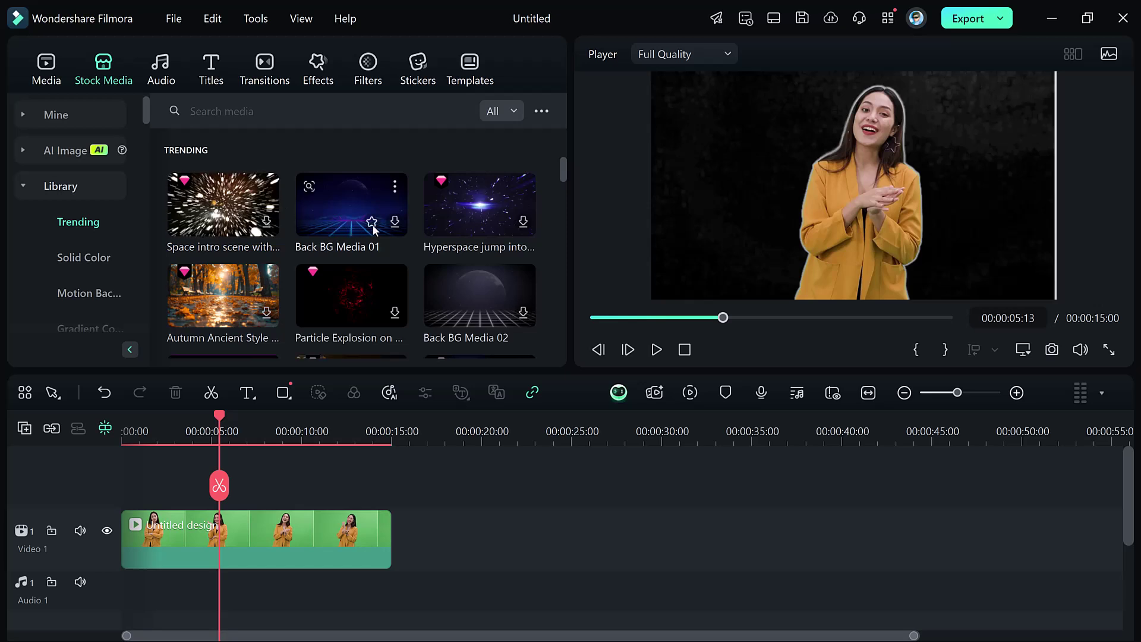
pyautogui.scroll(-4, 473, 216)
pyautogui.scroll(4, 472, 216)
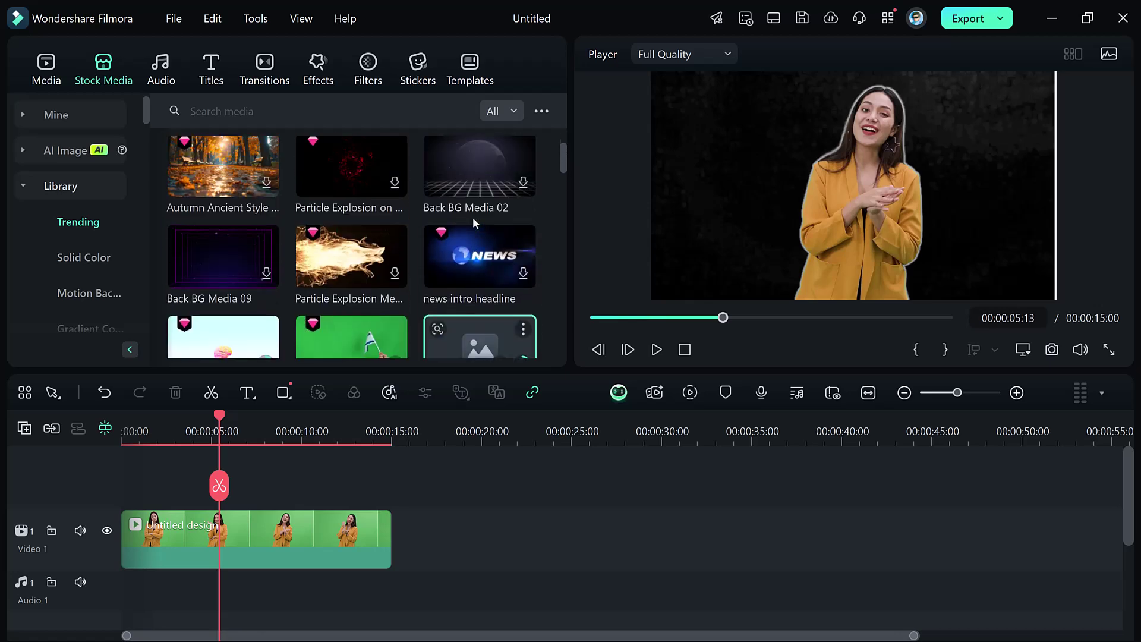
pyautogui.scroll(-3, 473, 216)
pyautogui.scroll(-3, 474, 221)
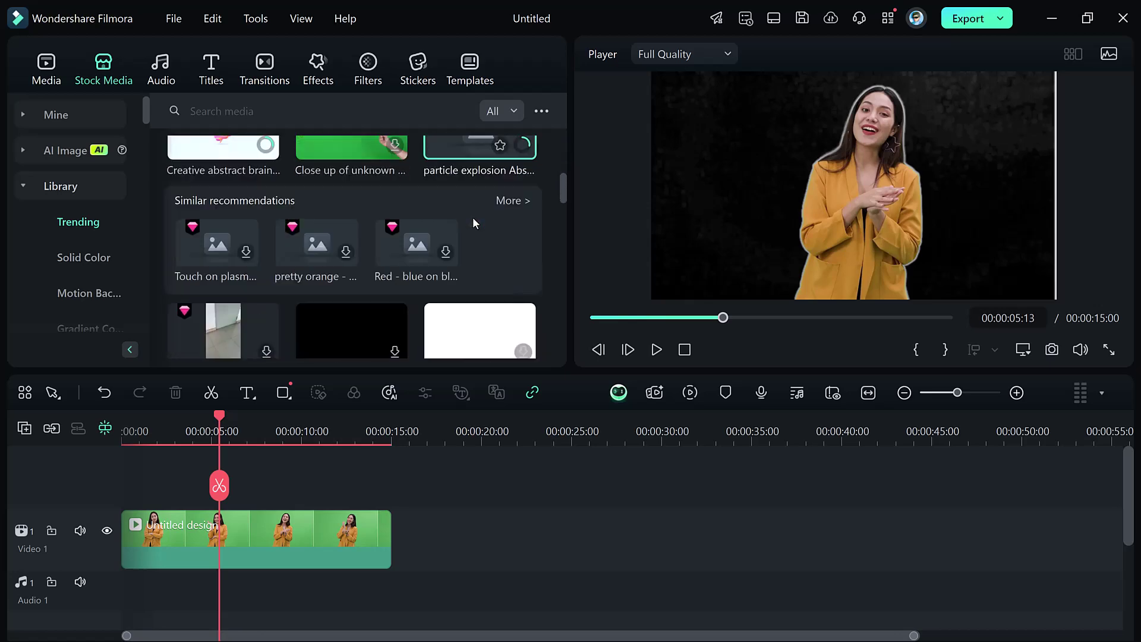
pyautogui.scroll(5, 473, 221)
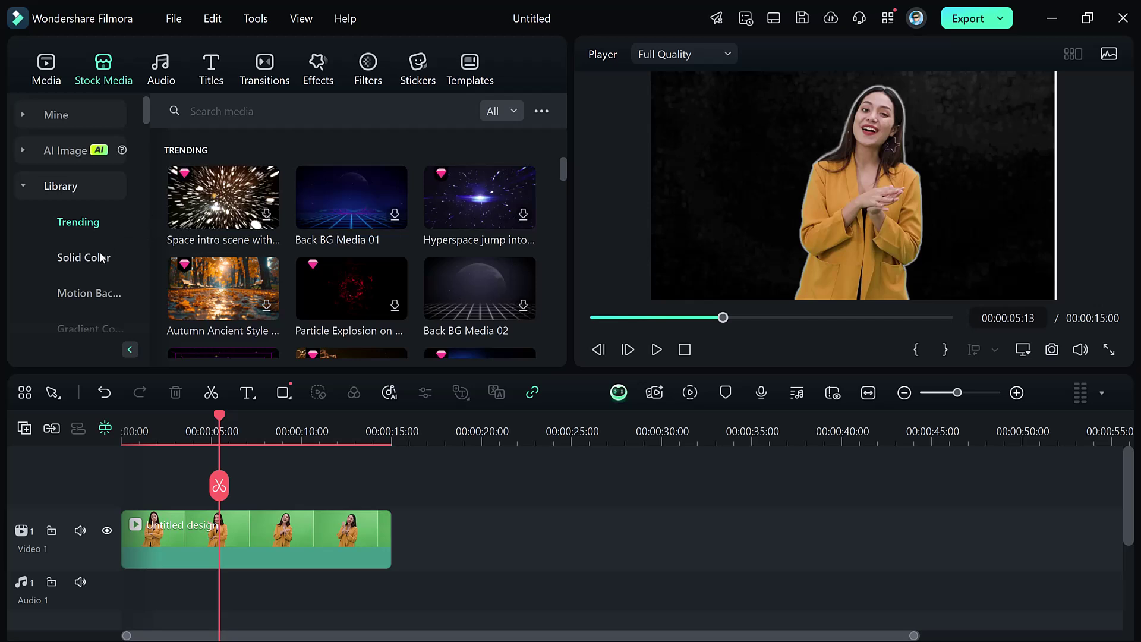
pyautogui.scroll(-3, 101, 257)
pyautogui.scroll(-6, 92, 223)
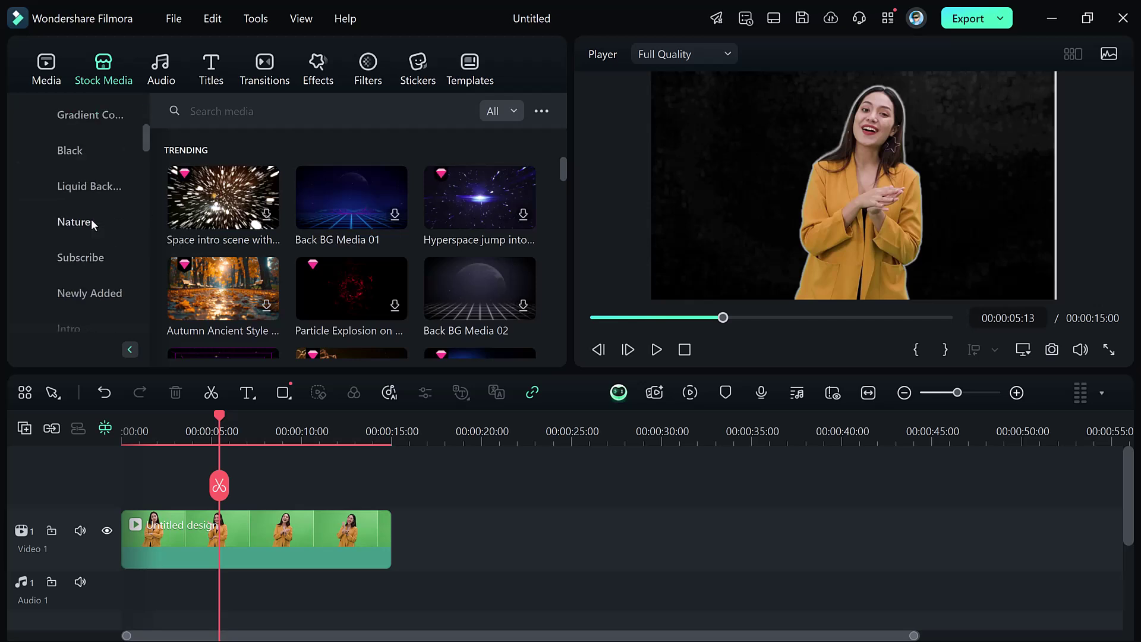
pyautogui.scroll(-3, 92, 224)
pyautogui.scroll(-6, 91, 218)
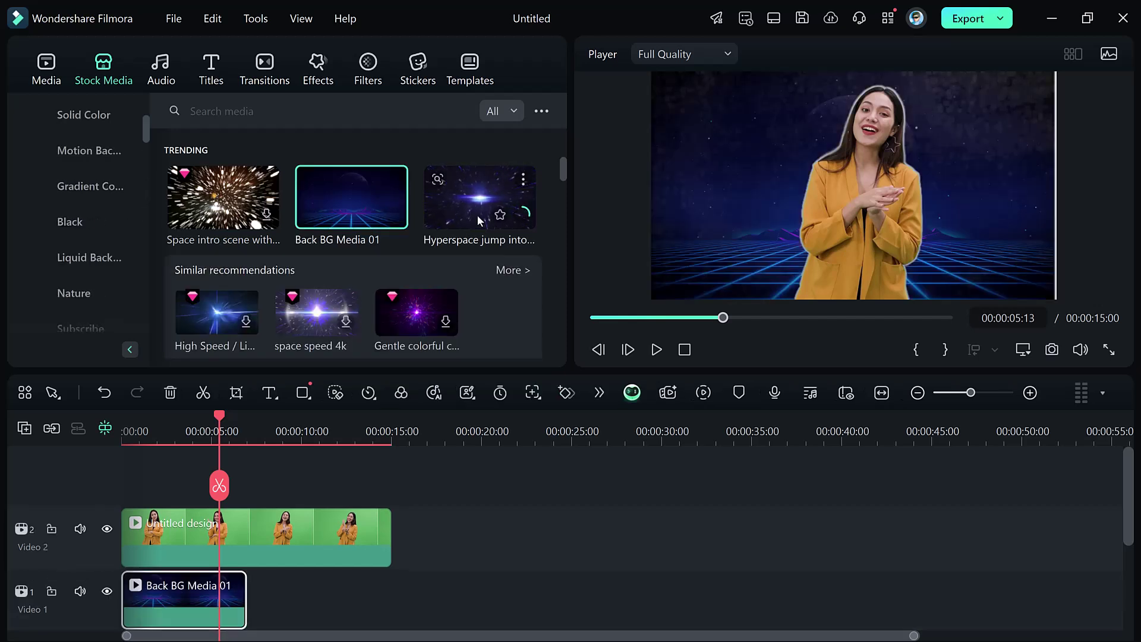
# - Add a second 'Back BG Media 01' copy to Video 1 and trim the presenter clip to 14:00
pyautogui.moveTo(477, 215); pyautogui.dragTo(263, 591)
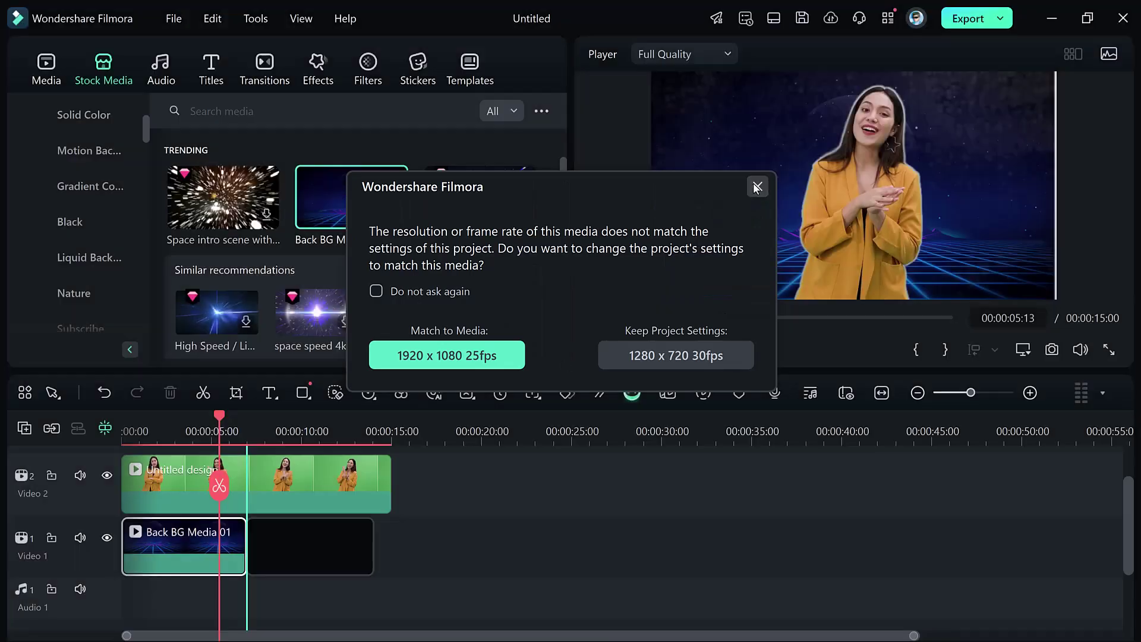
pyautogui.click(755, 187)
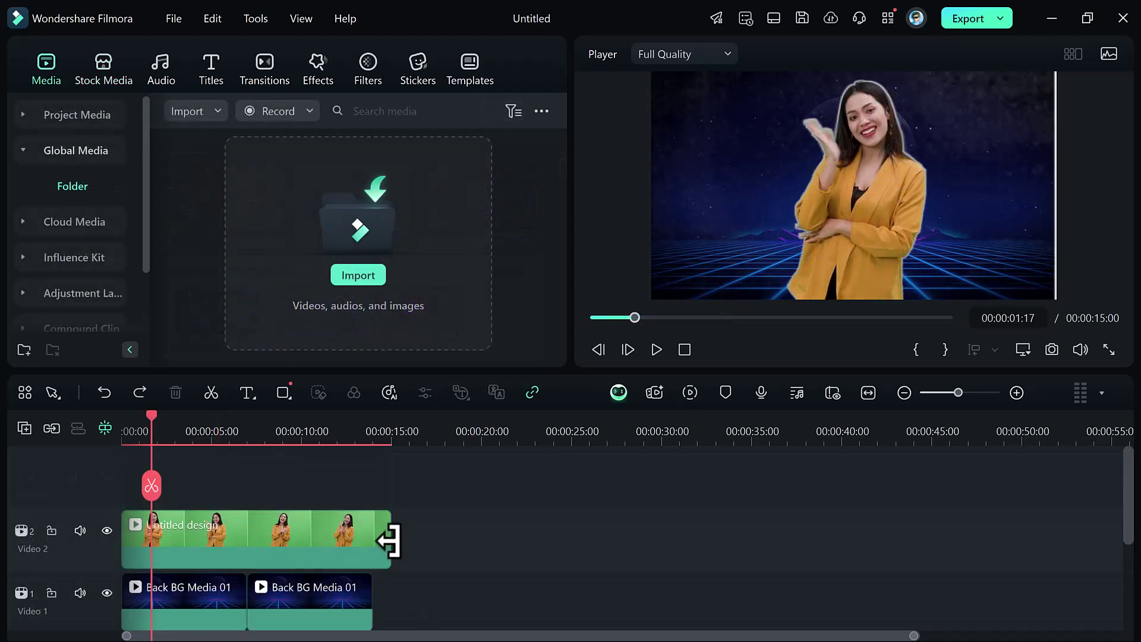
pyautogui.click(386, 540)
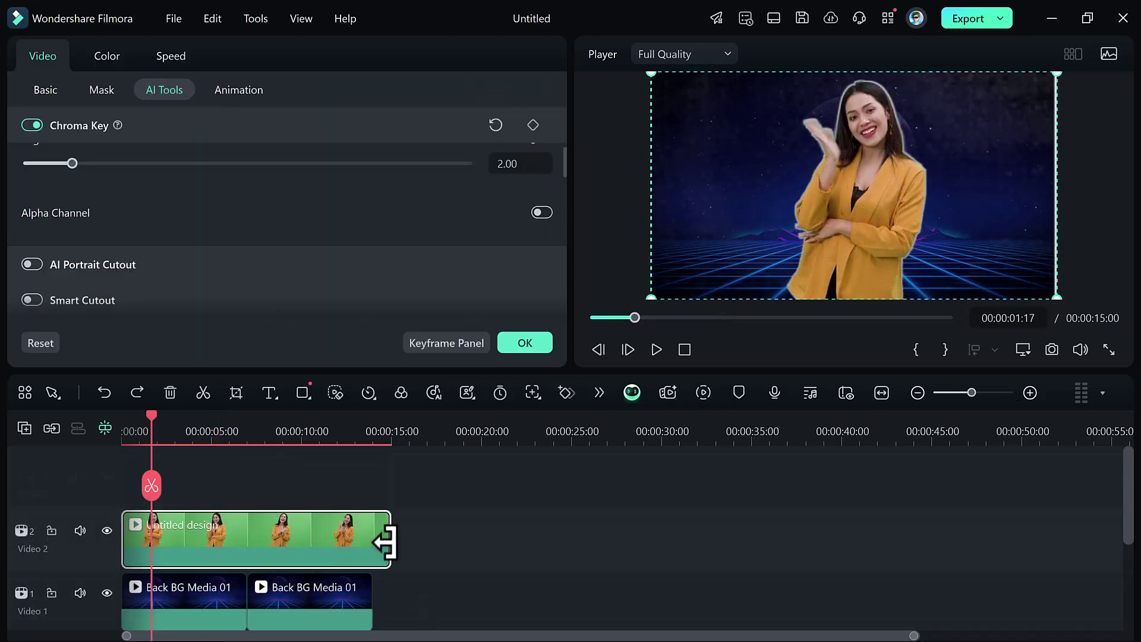
pyautogui.moveTo(385, 541)
pyautogui.mouseDown()
pyautogui.moveTo(354, 539)
pyautogui.moveTo(372, 540)
pyautogui.mouseUp()
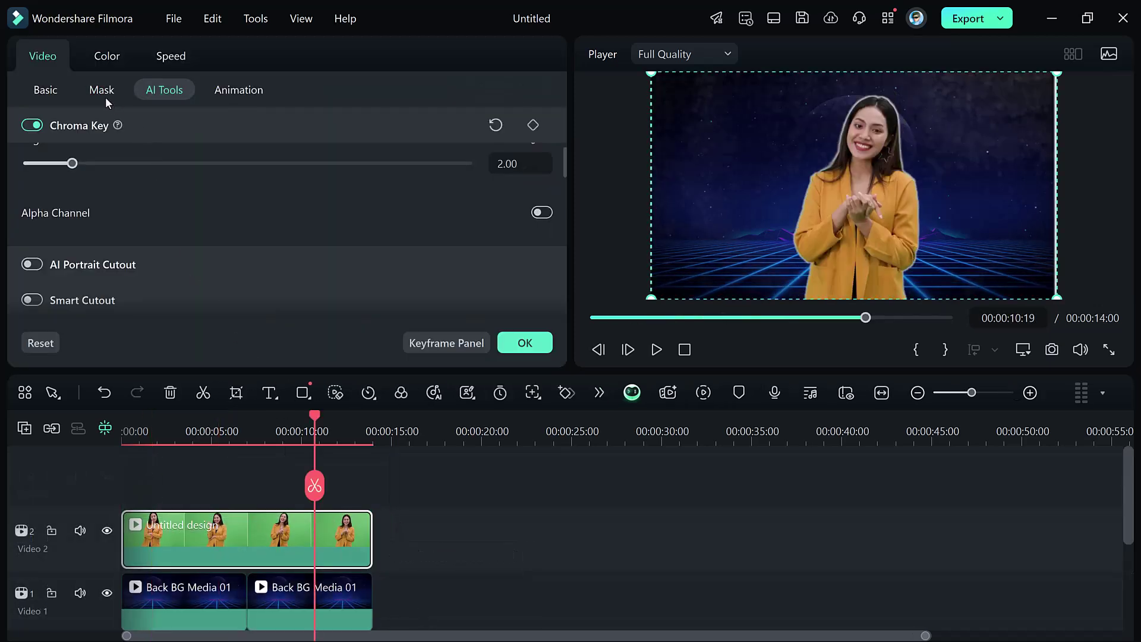
# - Set the clip's HSL to Hue 54, Saturation -33 and Luminance about -46
pyautogui.click(119, 55)
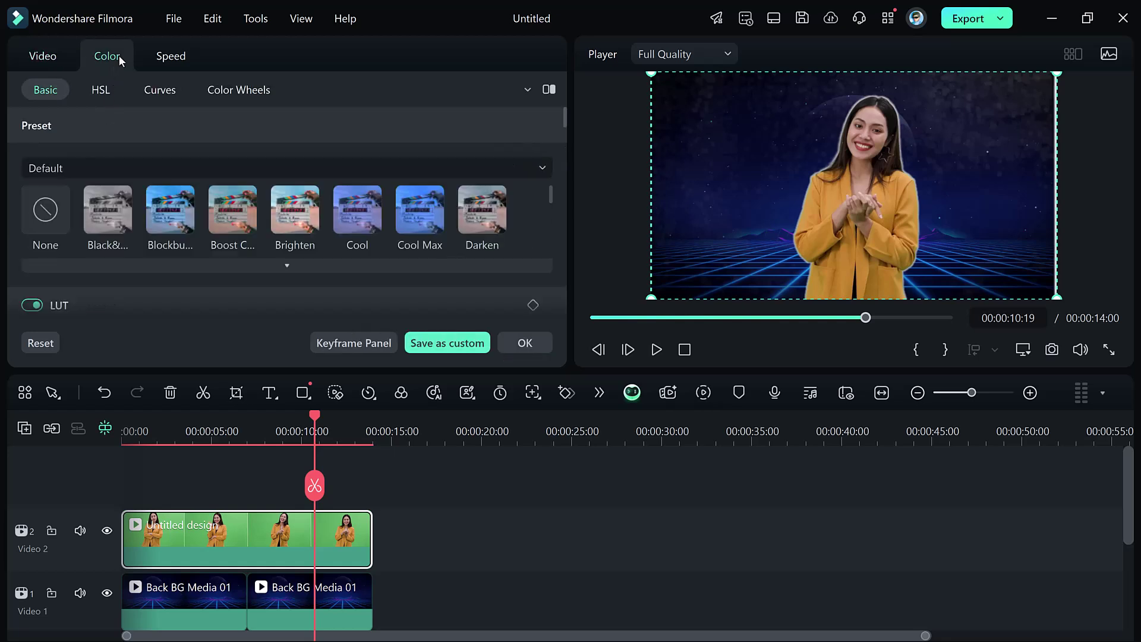
pyautogui.scroll(-2, 126, 120)
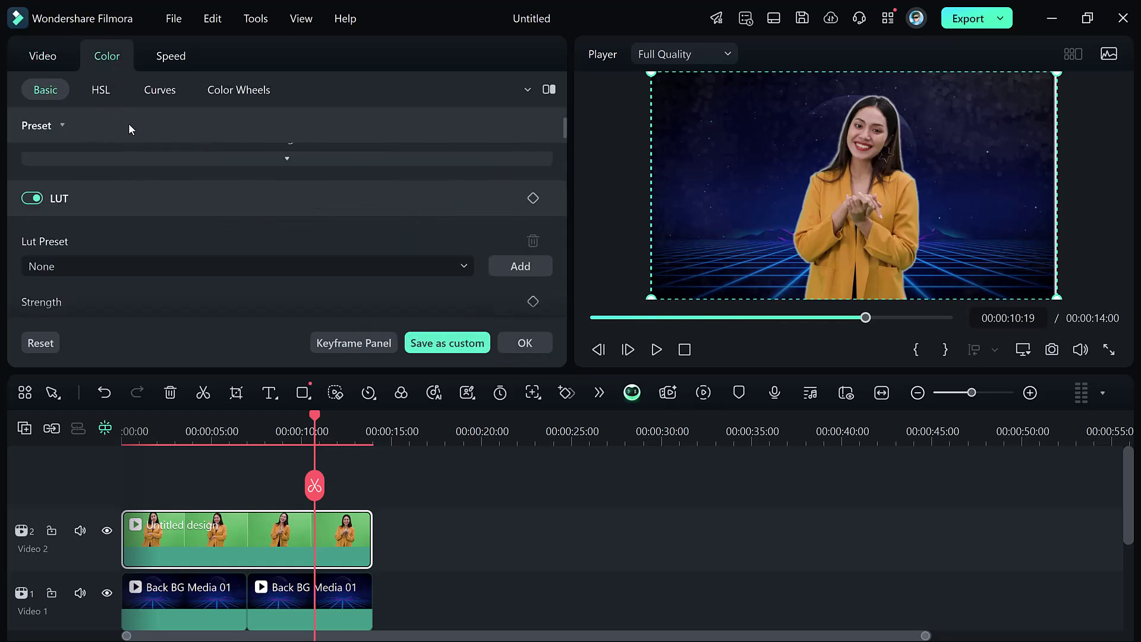
pyautogui.scroll(-1, 138, 157)
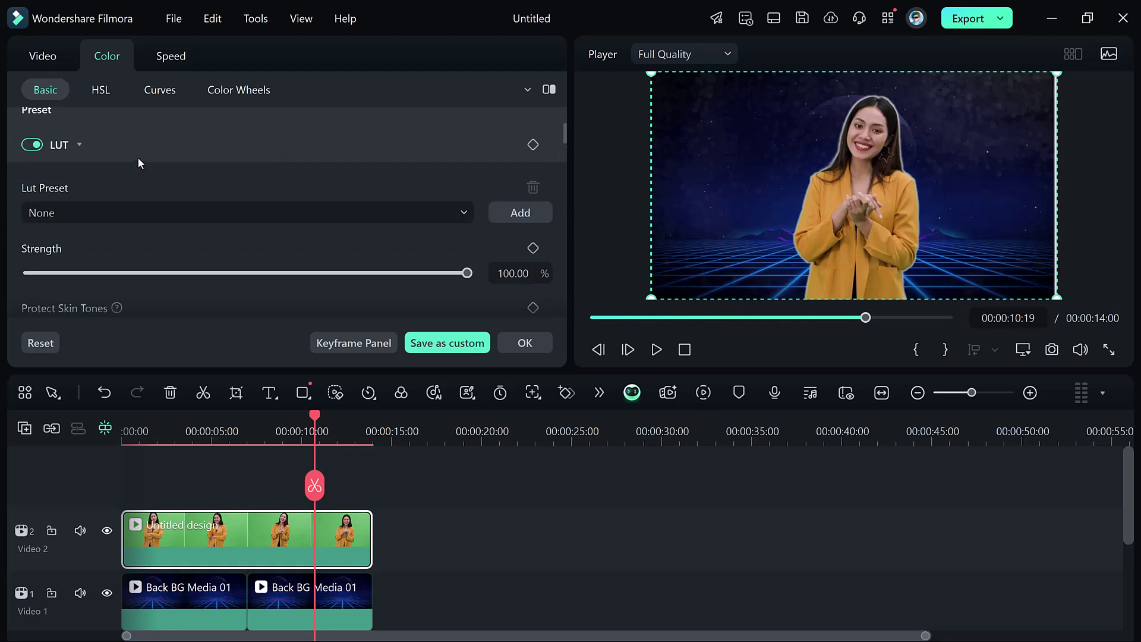
pyautogui.click(101, 91)
pyautogui.moveTo(247, 236); pyautogui.dragTo(366, 235)
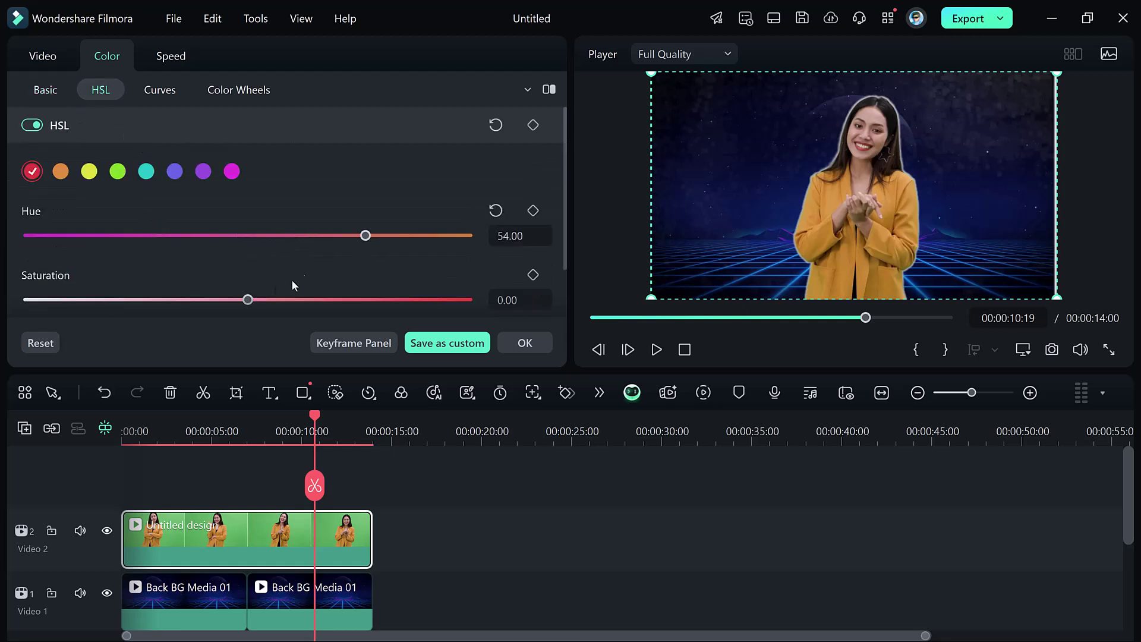
pyautogui.moveTo(248, 299); pyautogui.dragTo(175, 299)
pyautogui.scroll(-1, 244, 286)
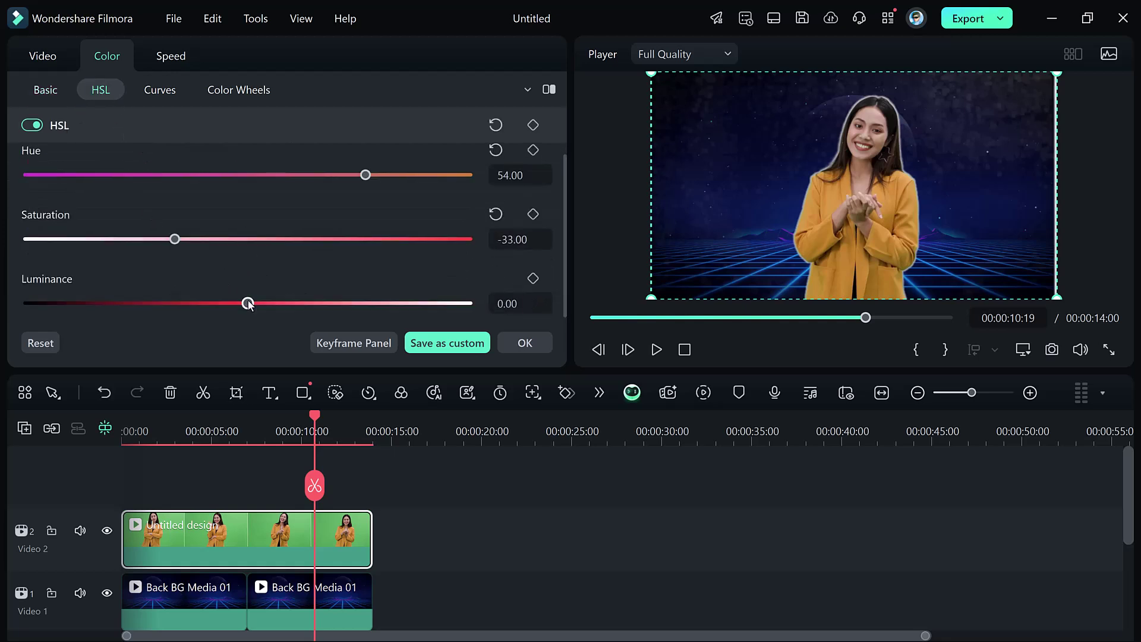
pyautogui.moveTo(248, 303); pyautogui.dragTo(151, 304)
# - Brighten the luminance curve and tint the Highlights and Midtones colour wheels
pyautogui.click(154, 92)
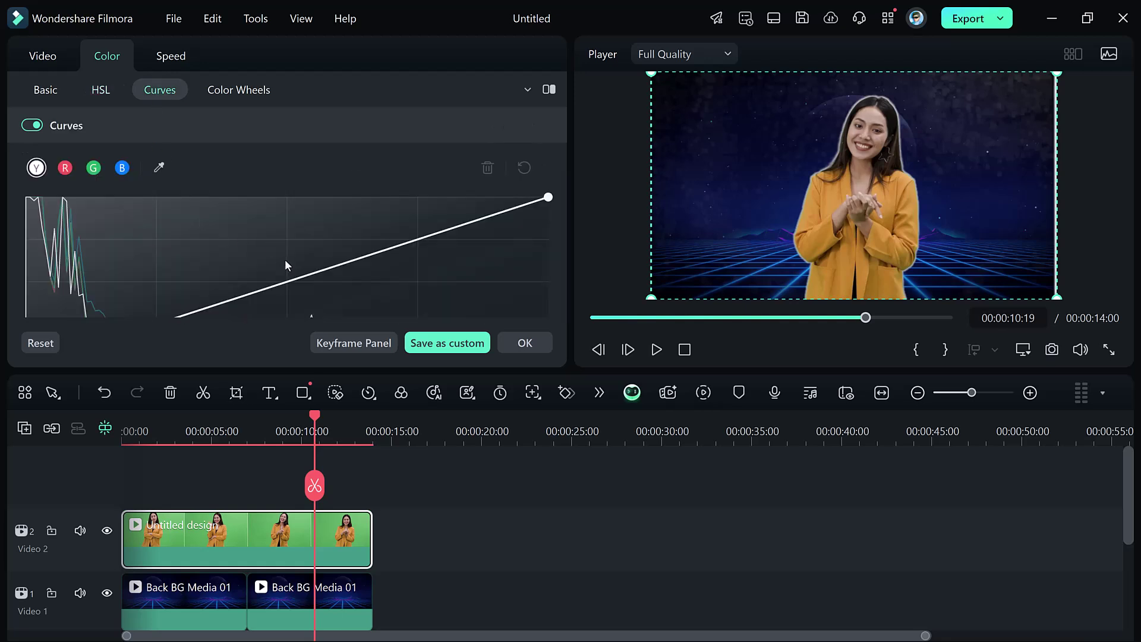
pyautogui.moveTo(309, 274)
pyautogui.mouseDown()
pyautogui.moveTo(339, 296)
pyautogui.moveTo(283, 224)
pyautogui.moveTo(300, 258)
pyautogui.mouseUp()
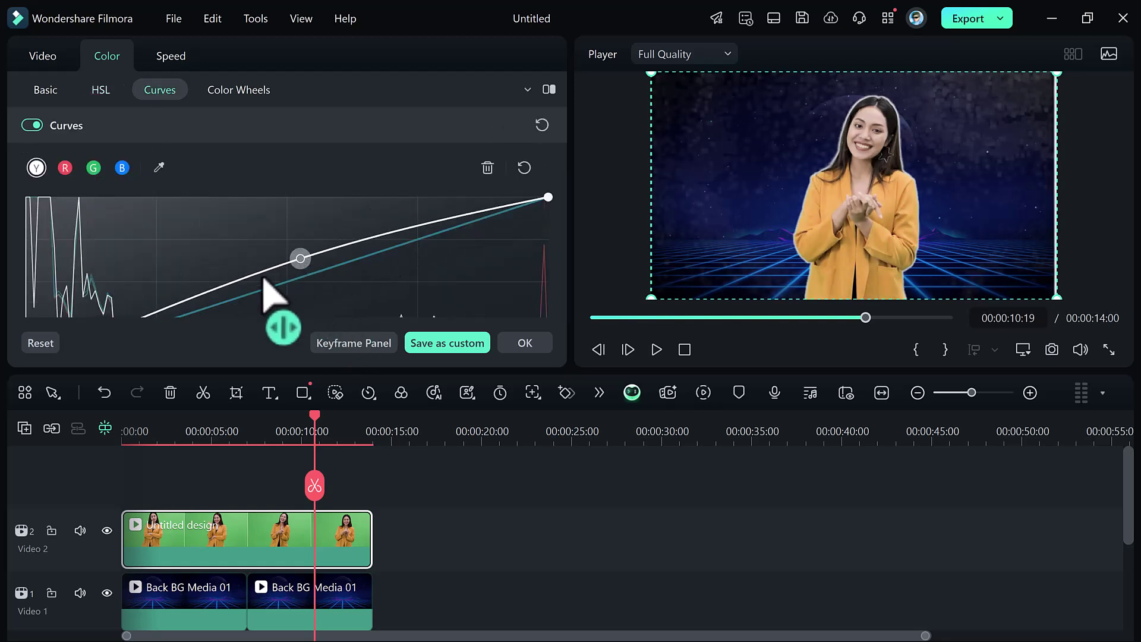
pyautogui.click(227, 91)
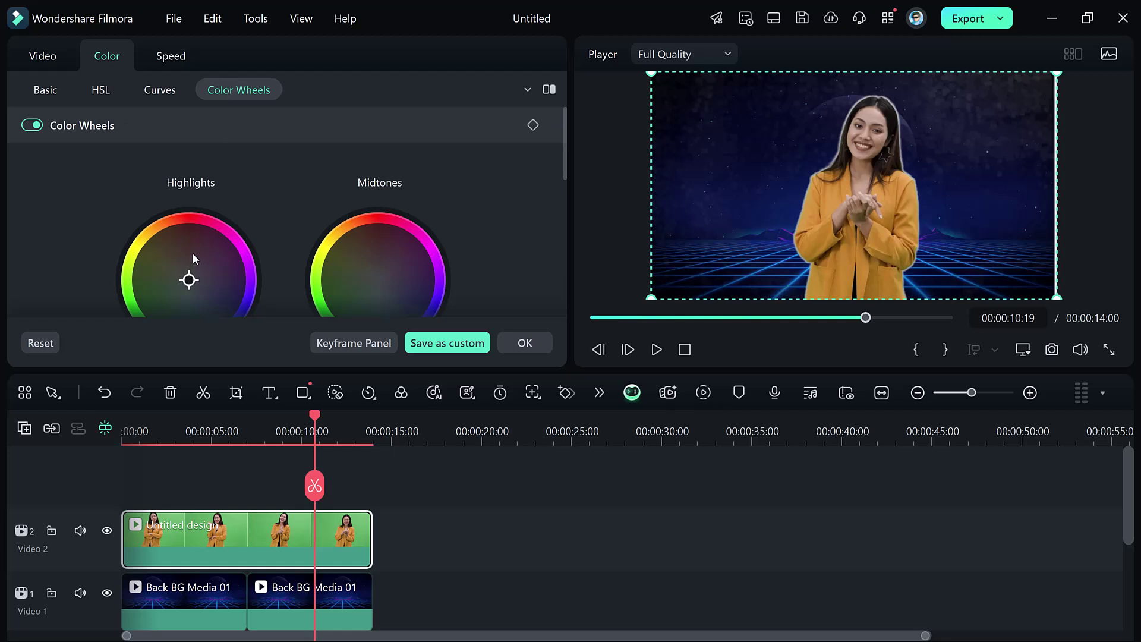
pyautogui.moveTo(192, 254); pyautogui.dragTo(198, 250)
pyautogui.moveTo(377, 280); pyautogui.dragTo(364, 261)
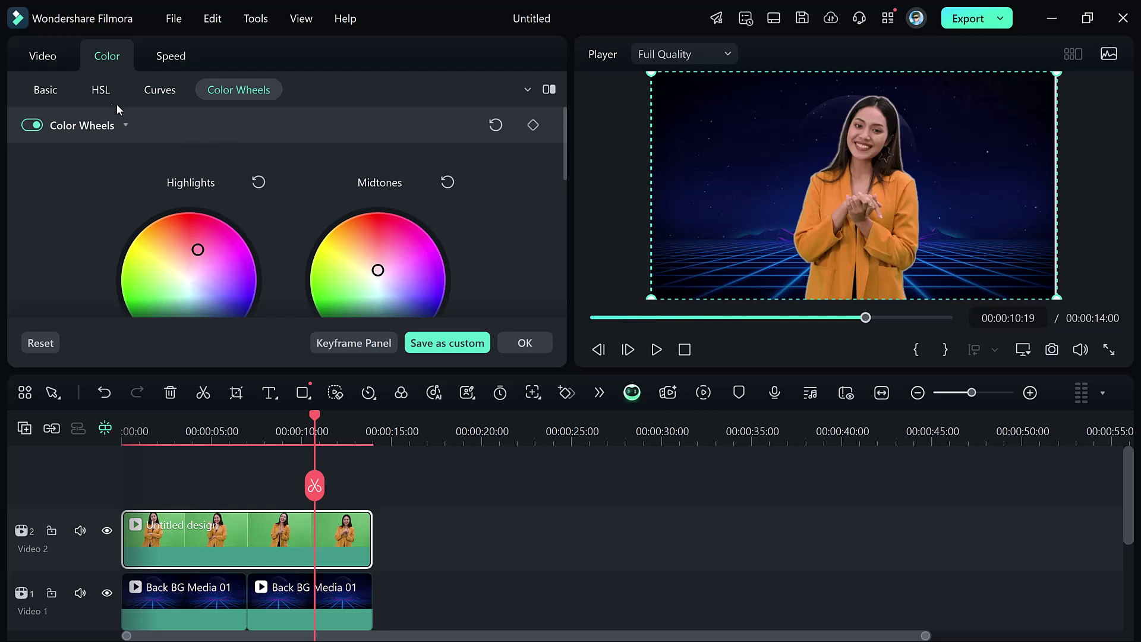
pyautogui.click(39, 56)
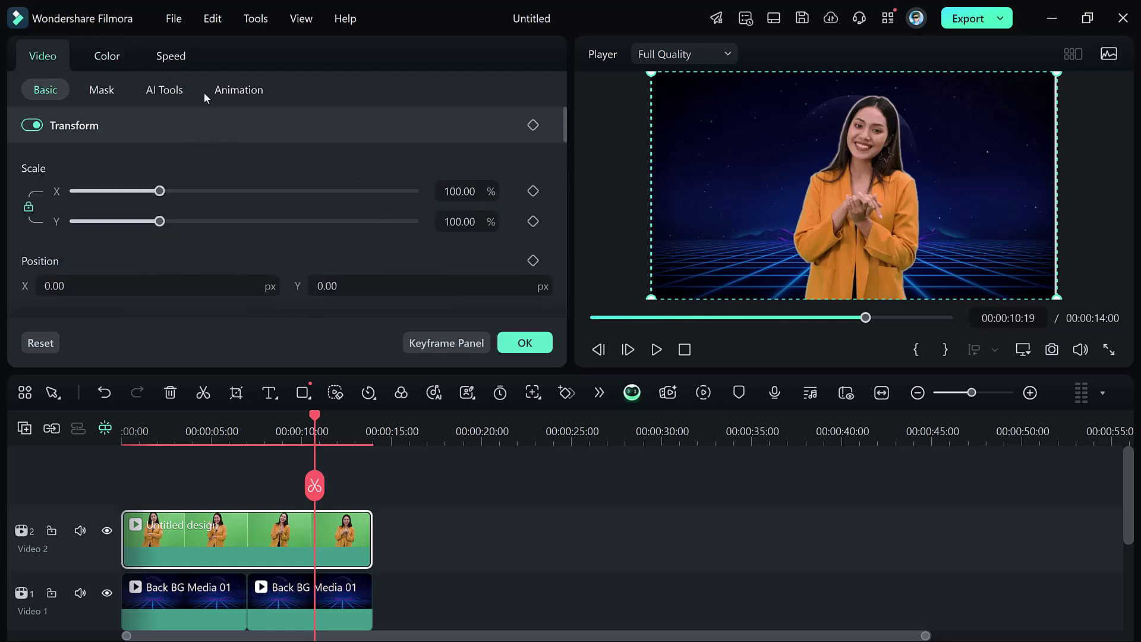
pyautogui.click(170, 20)
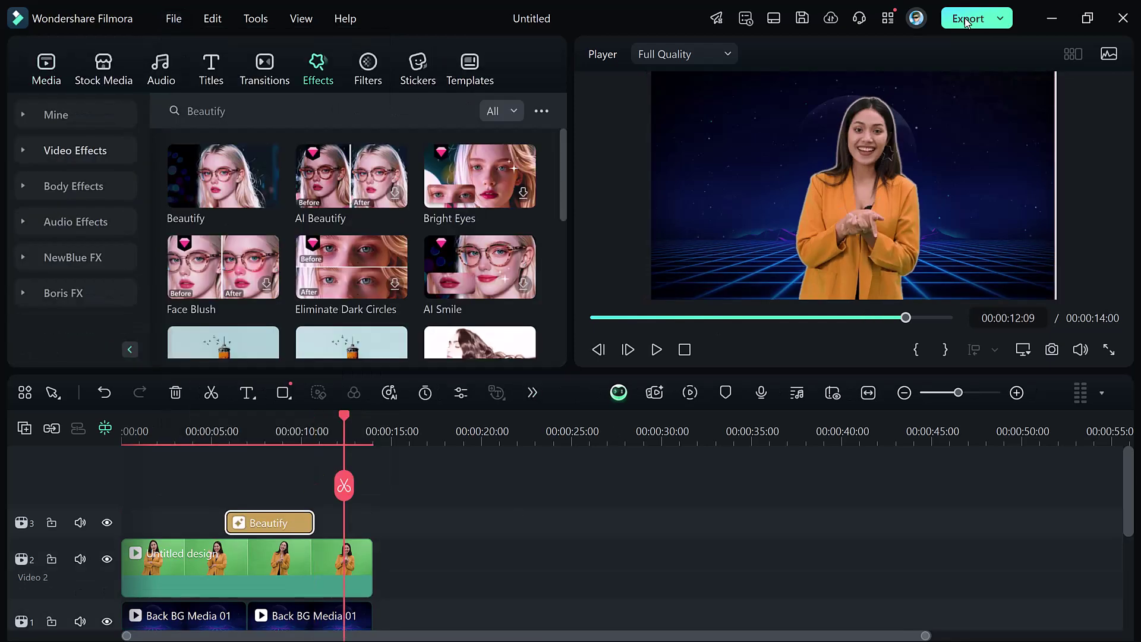
# - Enter an output file name and keep the MP4 export at 1920x1080 and 25 fps
pyautogui.click(965, 22)
pyautogui.click(618, 155)
pyautogui.write('Video')
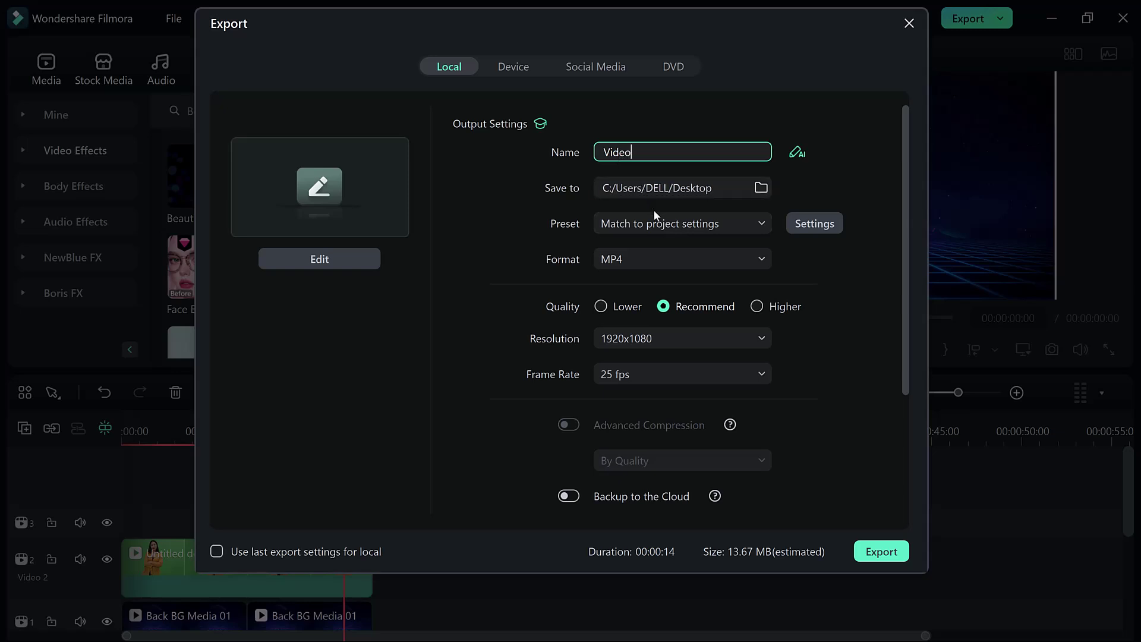
pyautogui.scroll(-3, 683, 226)
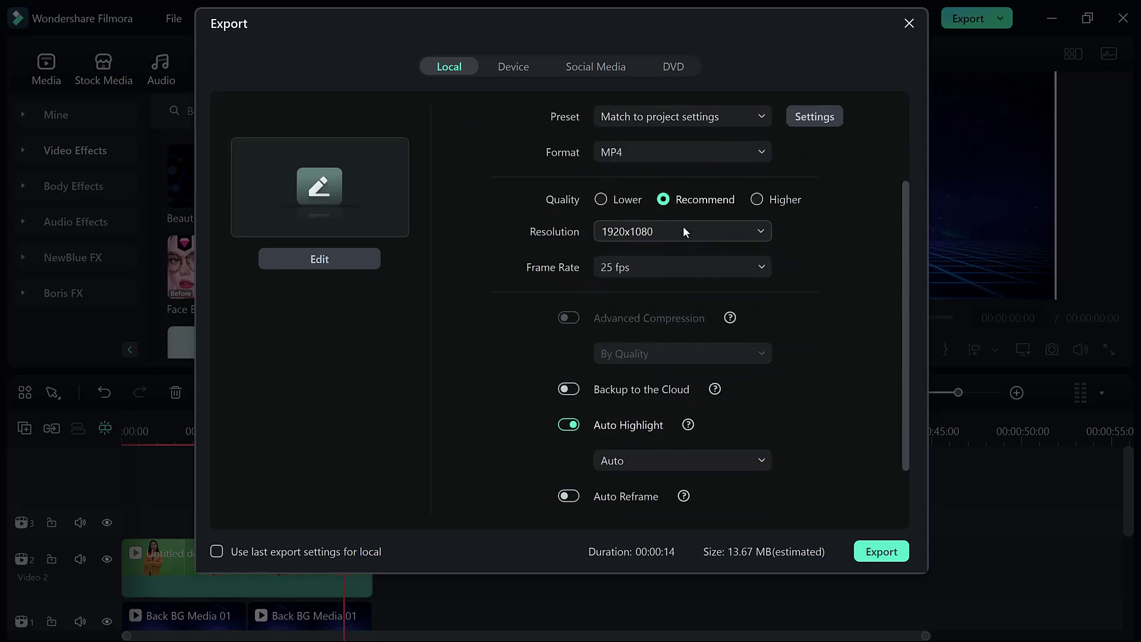
pyautogui.click(685, 237)
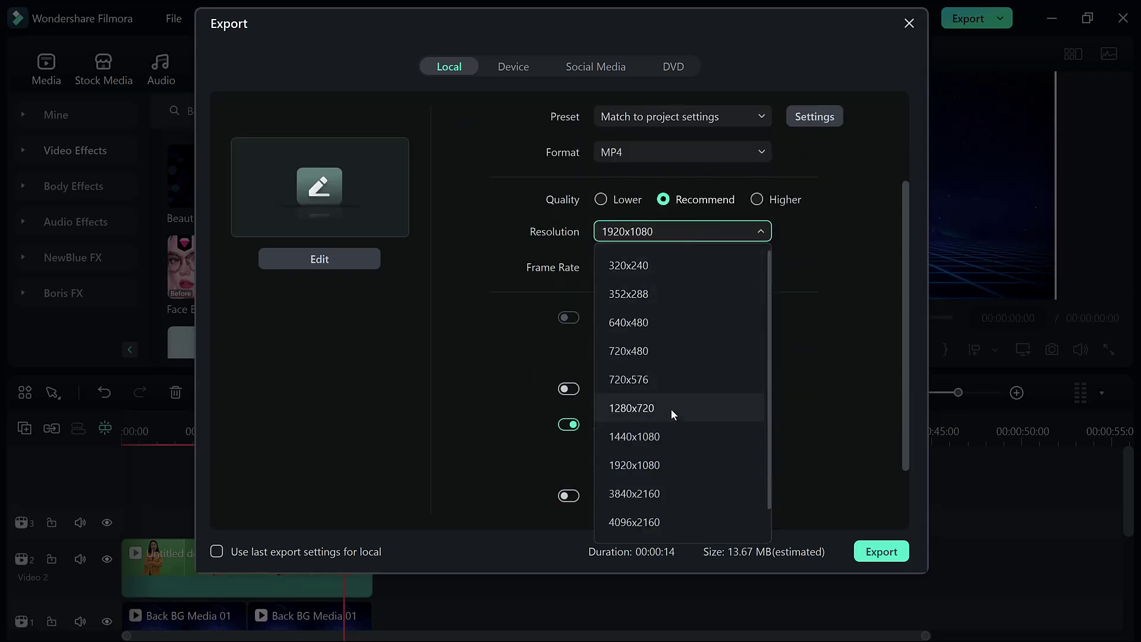
pyautogui.click(814, 397)
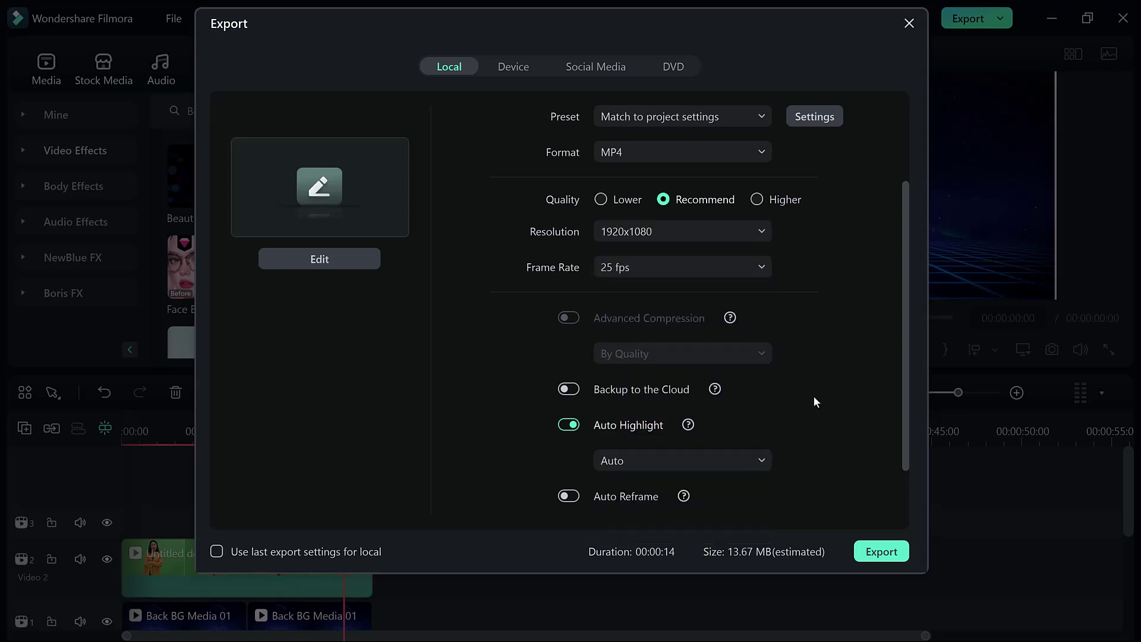
pyautogui.click(707, 270)
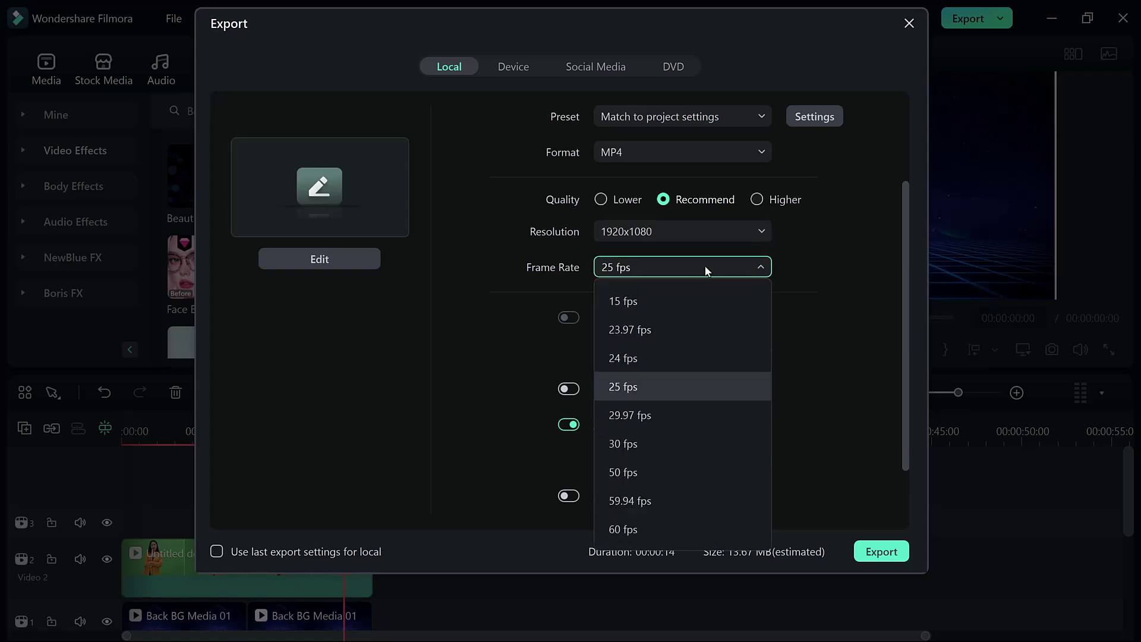
pyautogui.click(812, 352)
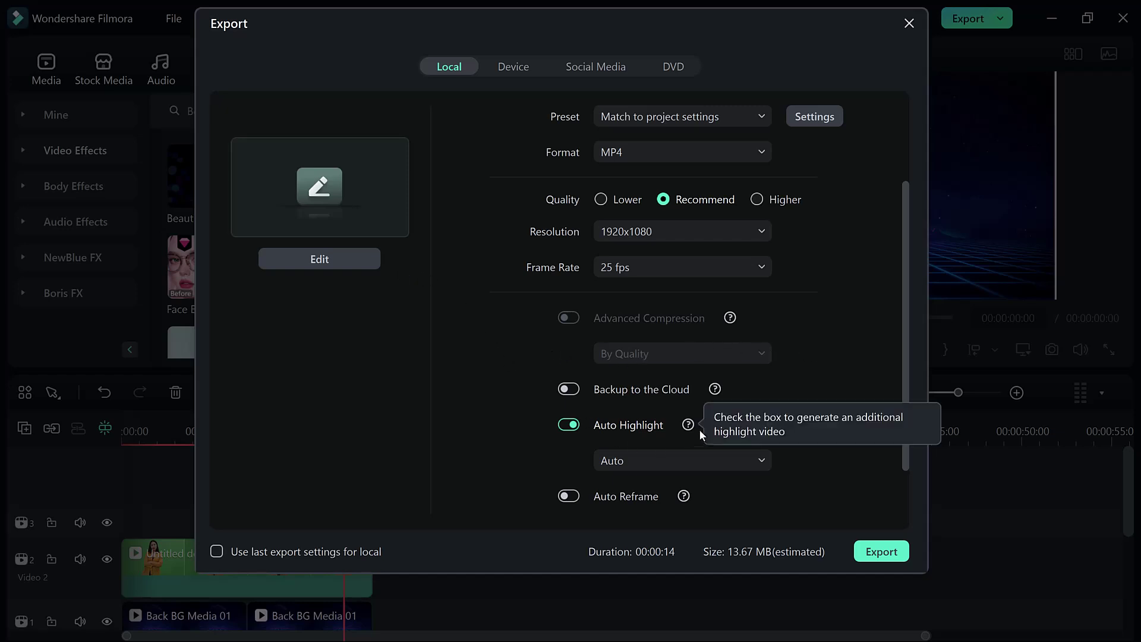
pyautogui.scroll(-2, 723, 439)
# - Start rendering the video from the Export dialog
pyautogui.click(896, 551)
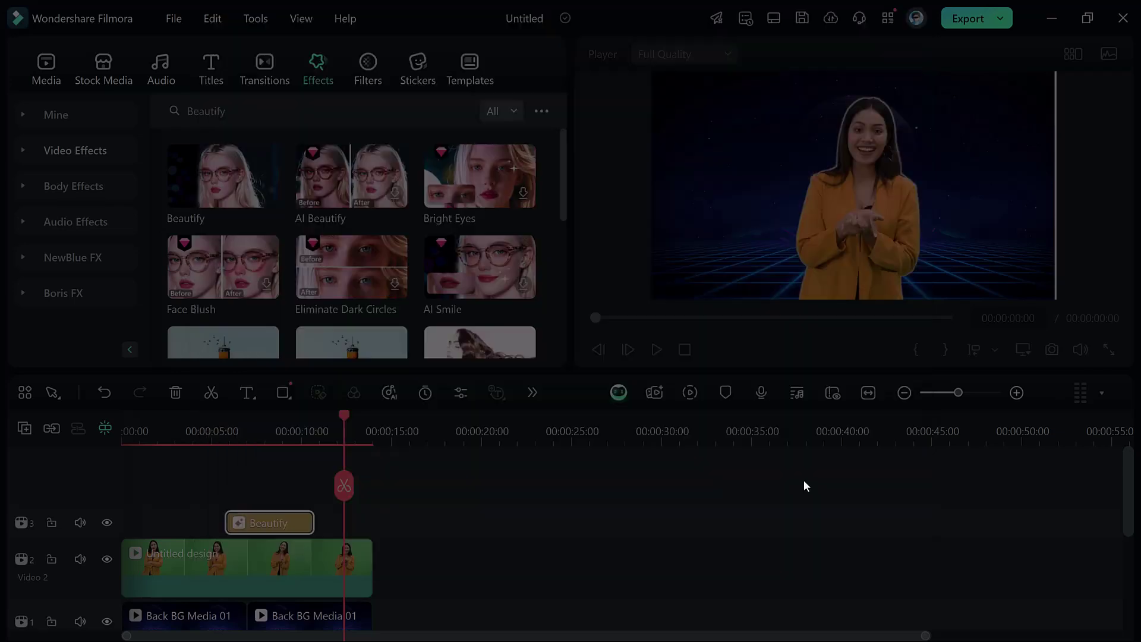